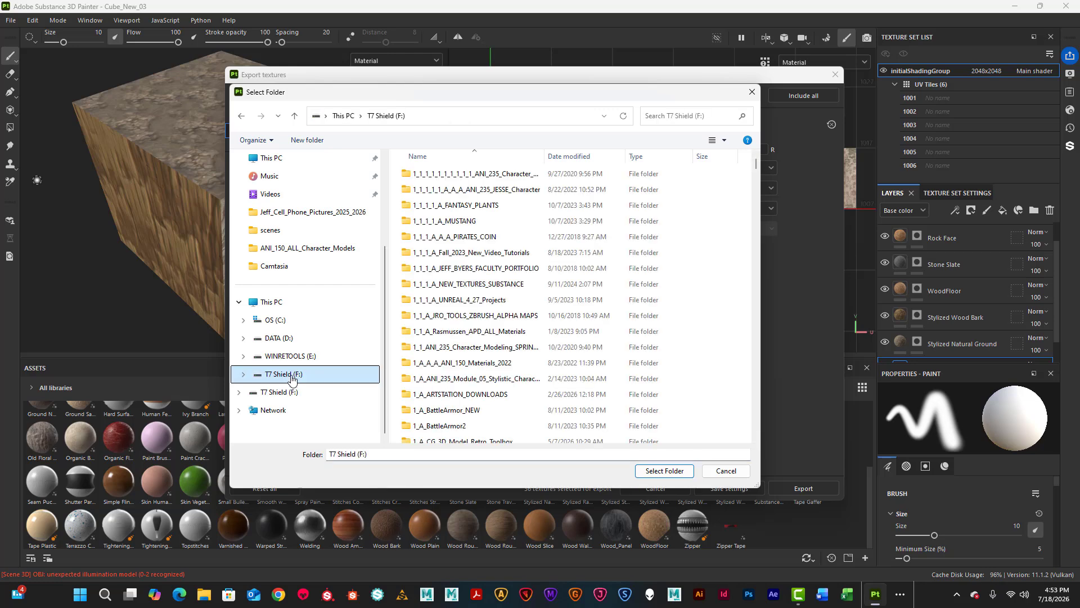
# Browse to ANI_150_ALL_Character_Models on the T7 Shield (F:) drive and bring up its context menu.
pyautogui.scroll(-10, 541, 343)
pyautogui.scroll(-8, 524, 346)
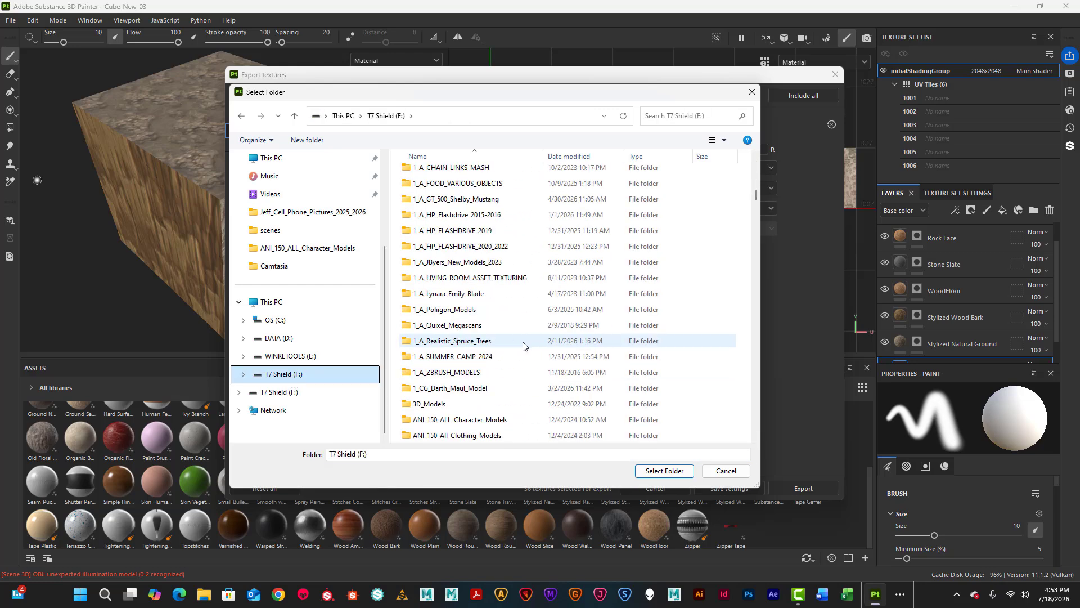
pyautogui.doubleClick(478, 279)
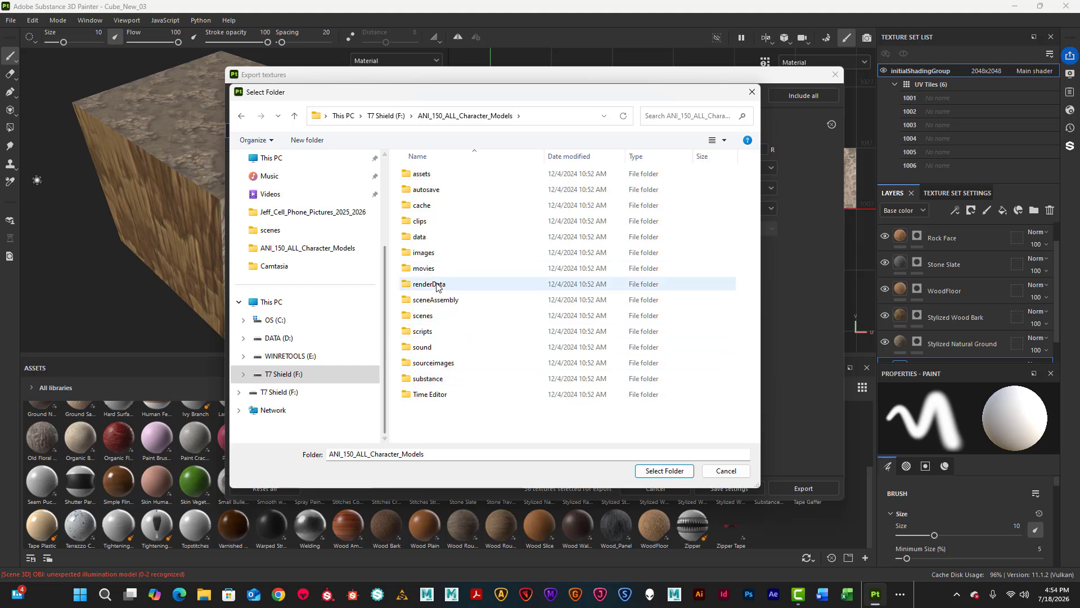
pyautogui.rightClick(418, 419)
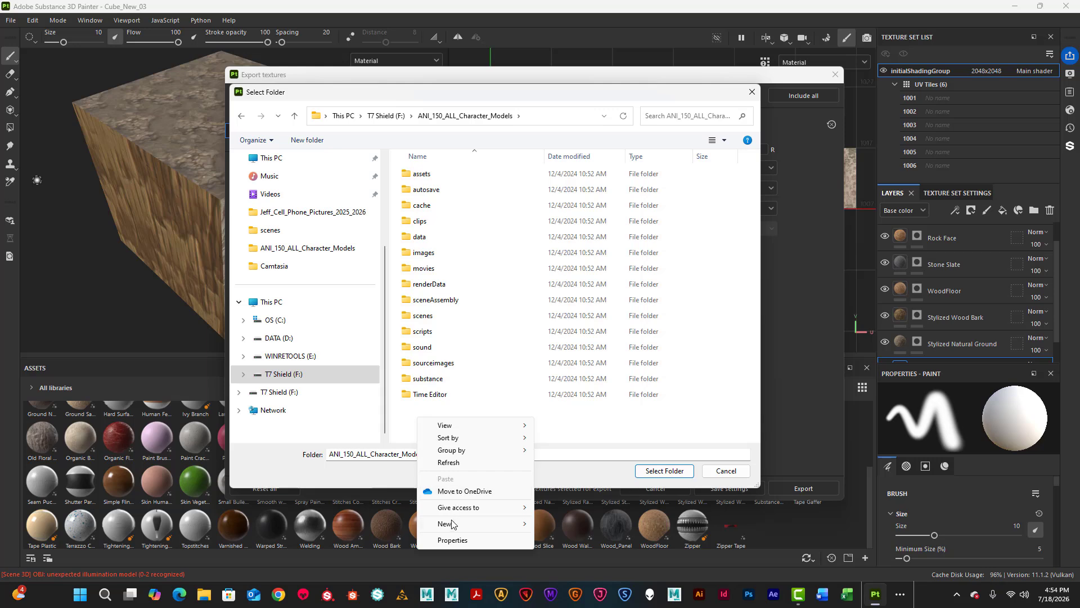
# Create a folder named Unreal_01 inside ANI_150_ALL_Character_Models and go into it.
pyautogui.moveTo(455, 524)
pyautogui.click(563, 357)
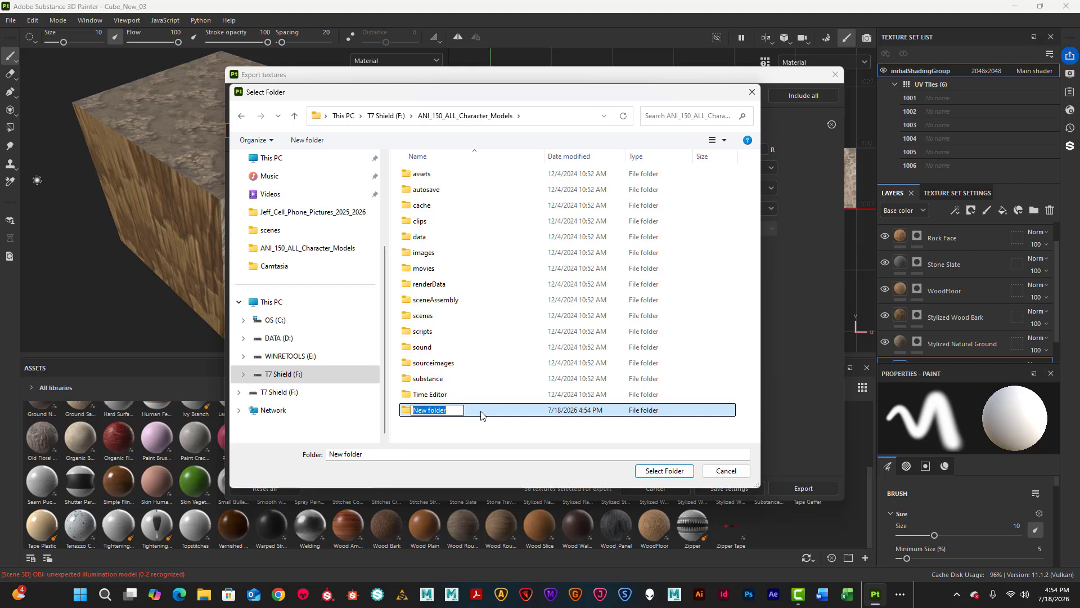
pyautogui.write('Unreal_')
pyautogui.write('01')
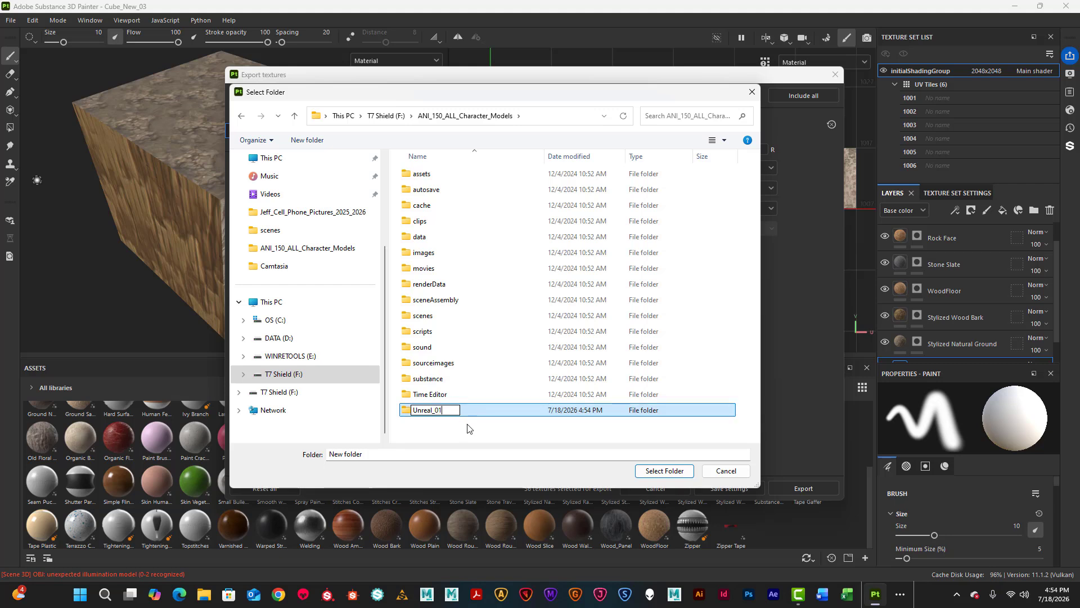
pyautogui.click(465, 428)
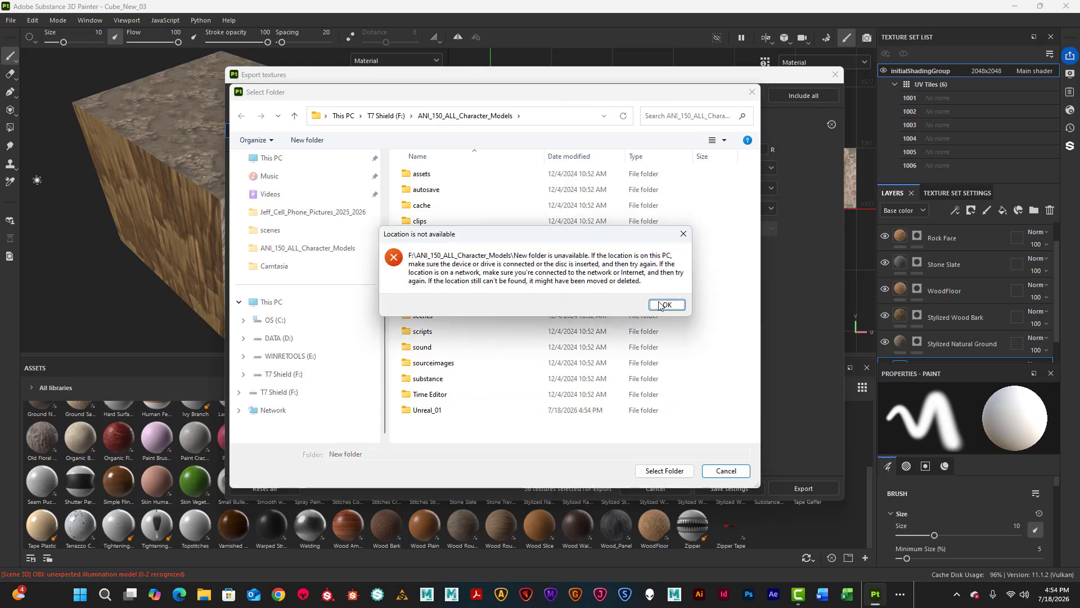
pyautogui.click(666, 304)
pyautogui.doubleClick(427, 413)
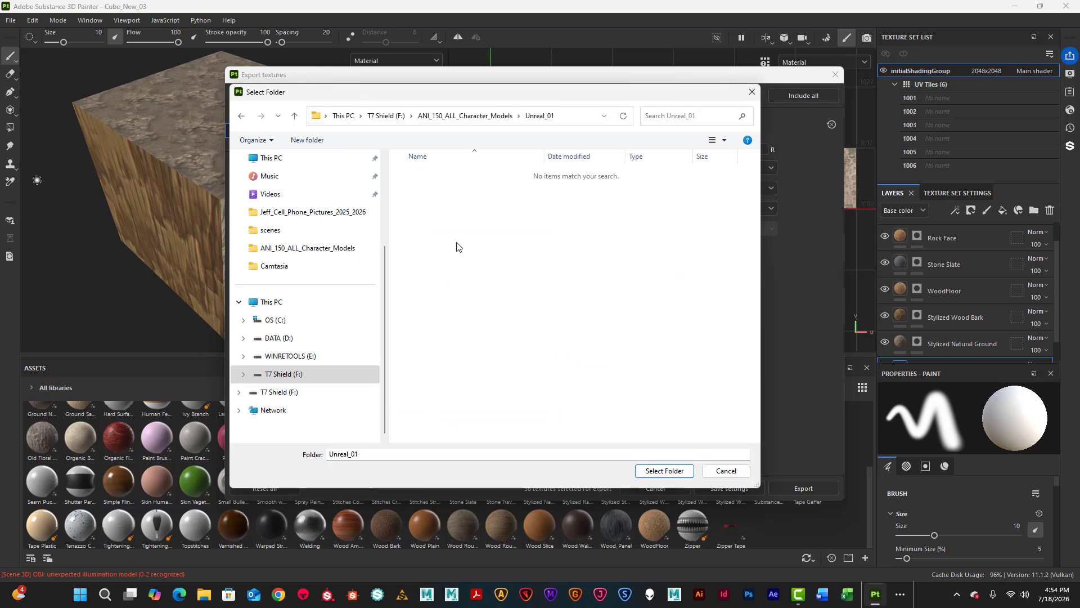
# Export to the Unreal_01 folder using the Unreal Engine (Packed) template and targa file type.
pyautogui.click(680, 476)
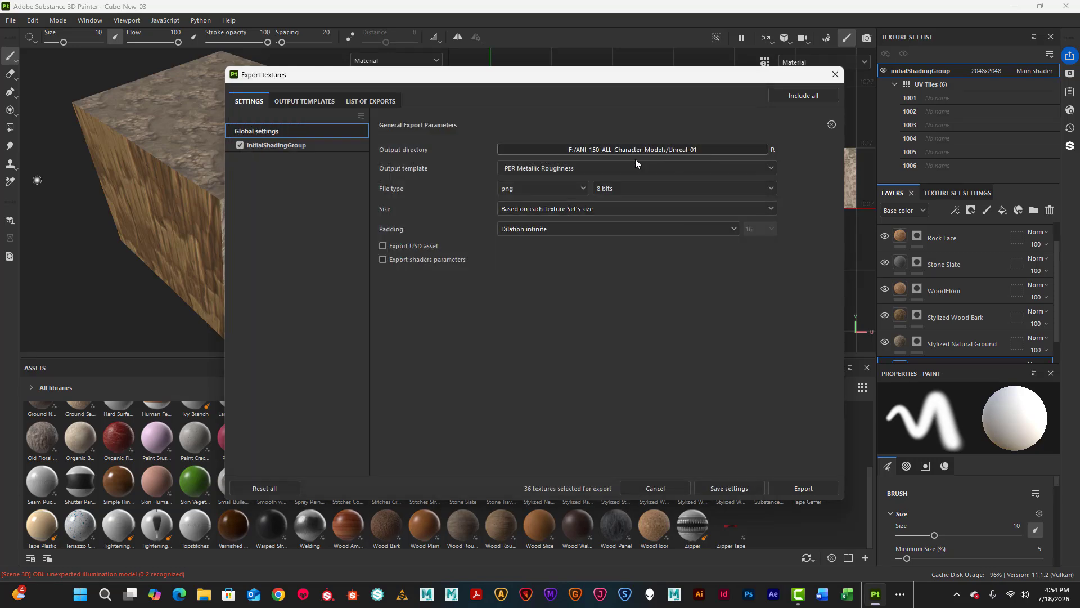
pyautogui.click(771, 169)
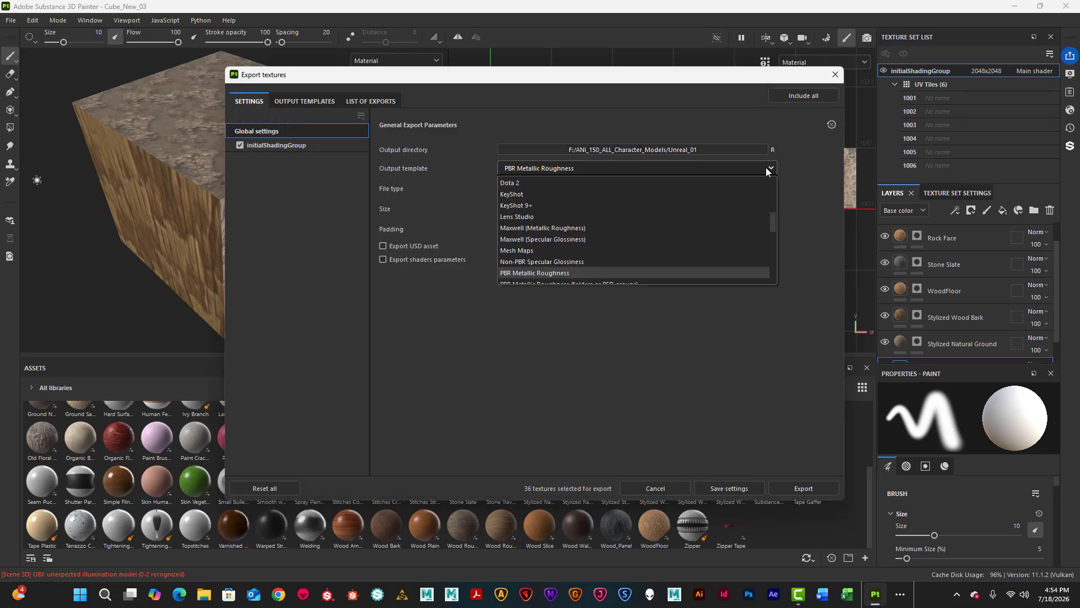
pyautogui.scroll(-6, 642, 260)
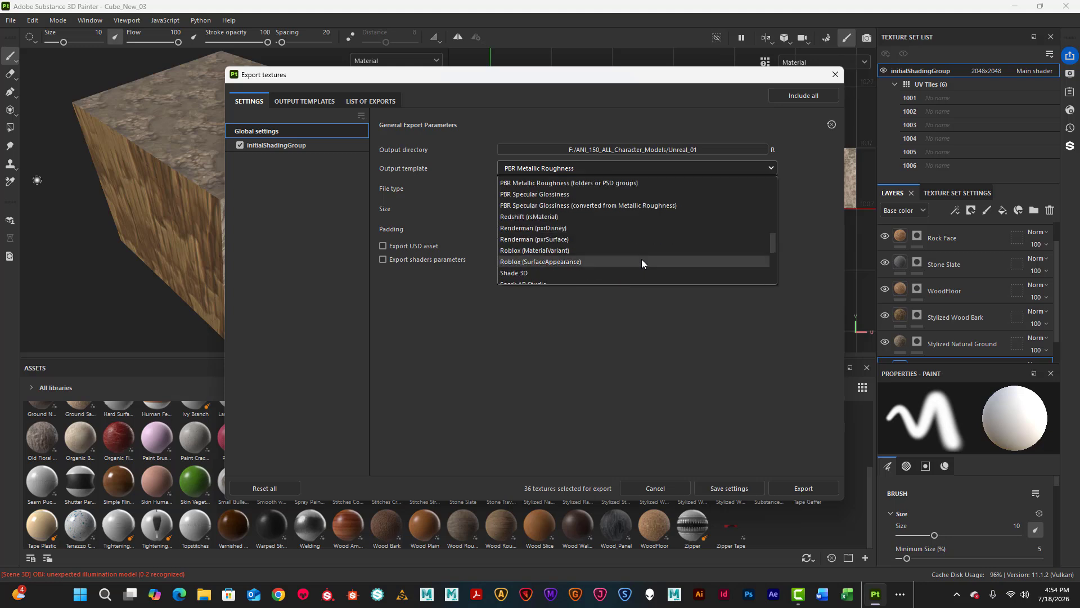
pyautogui.scroll(-2, 643, 257)
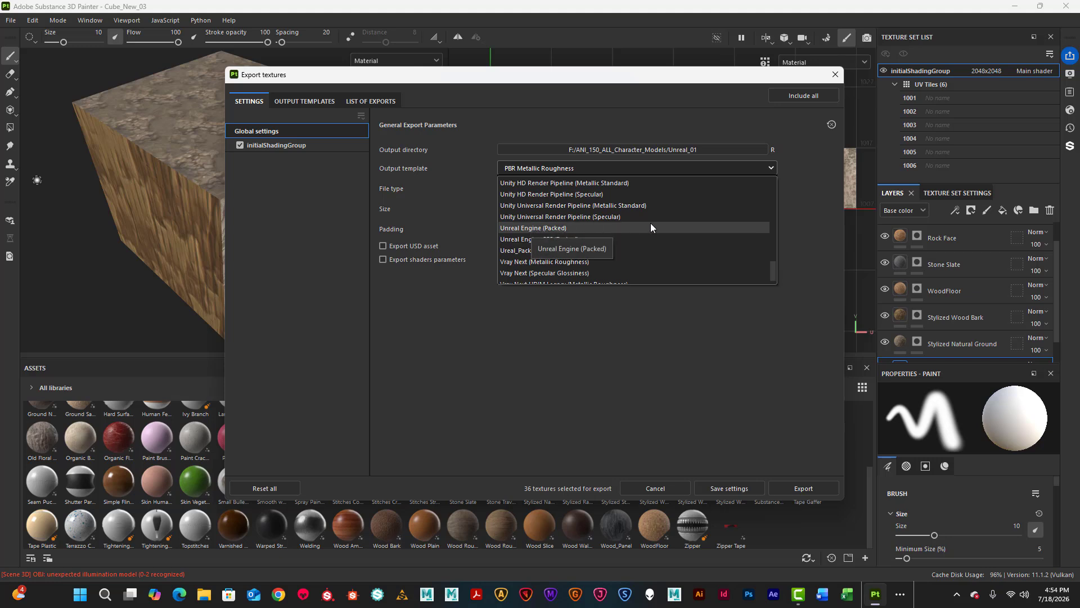
pyautogui.scroll(-1, 683, 282)
pyautogui.click(556, 216)
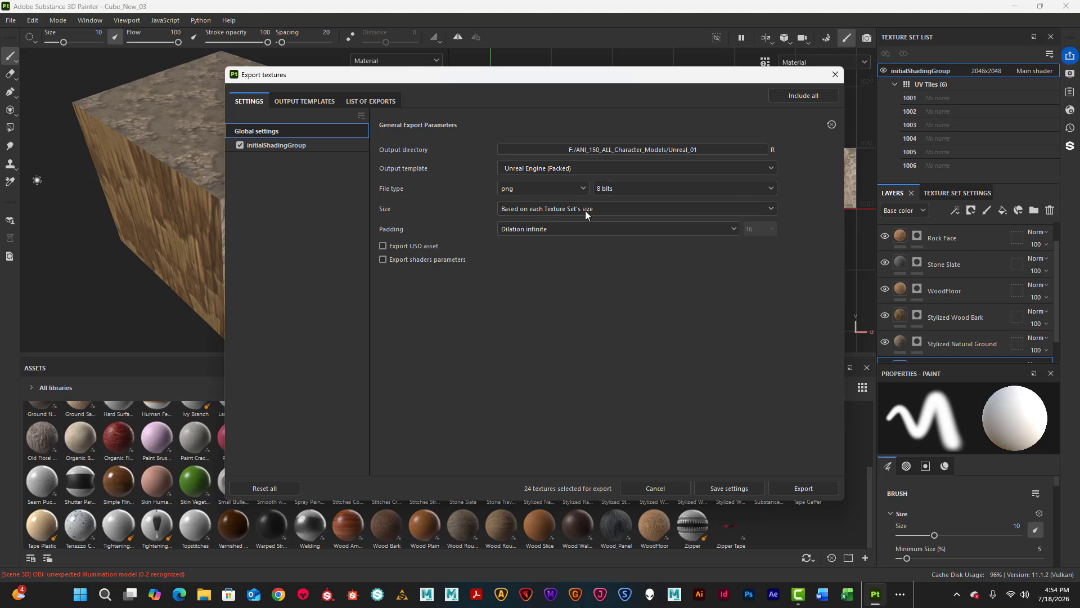
pyautogui.click(545, 189)
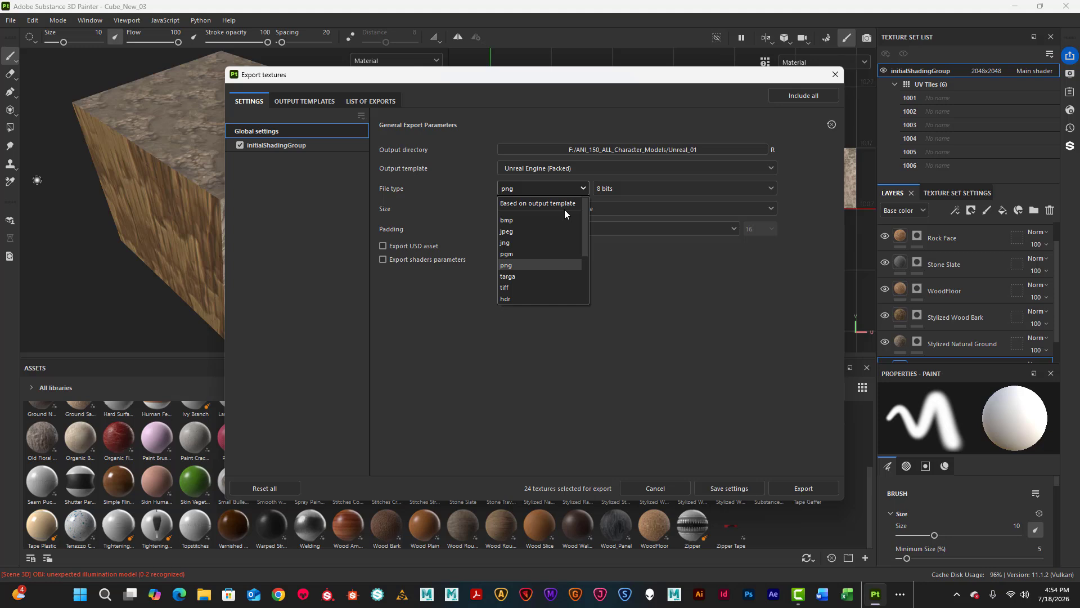
pyautogui.click(517, 276)
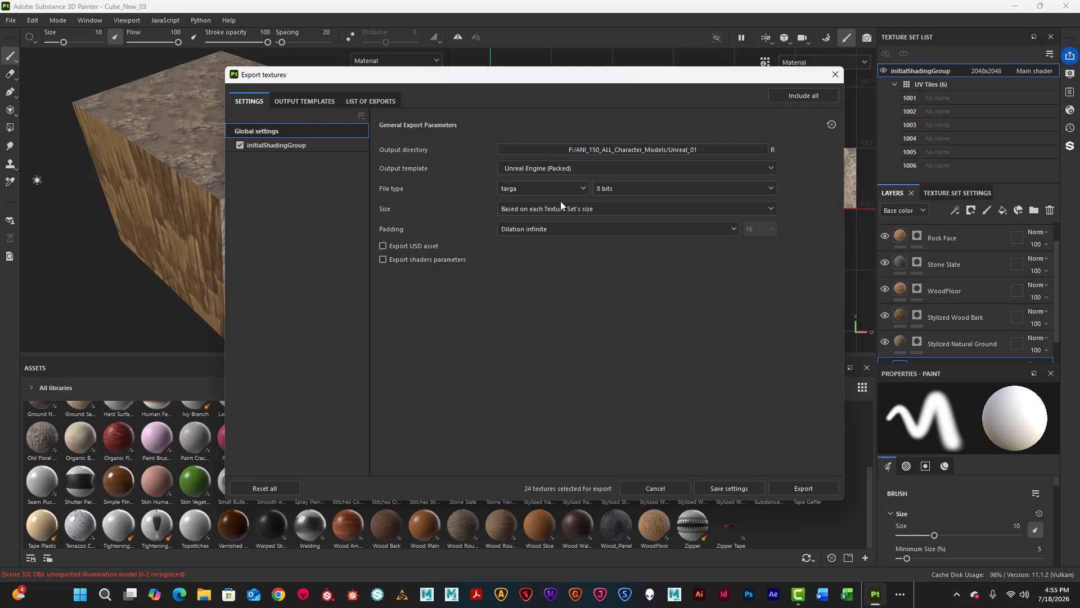
# Duplicate the Unreal Engine (Packed) output template and start renaming the copy.
pyautogui.click(301, 102)
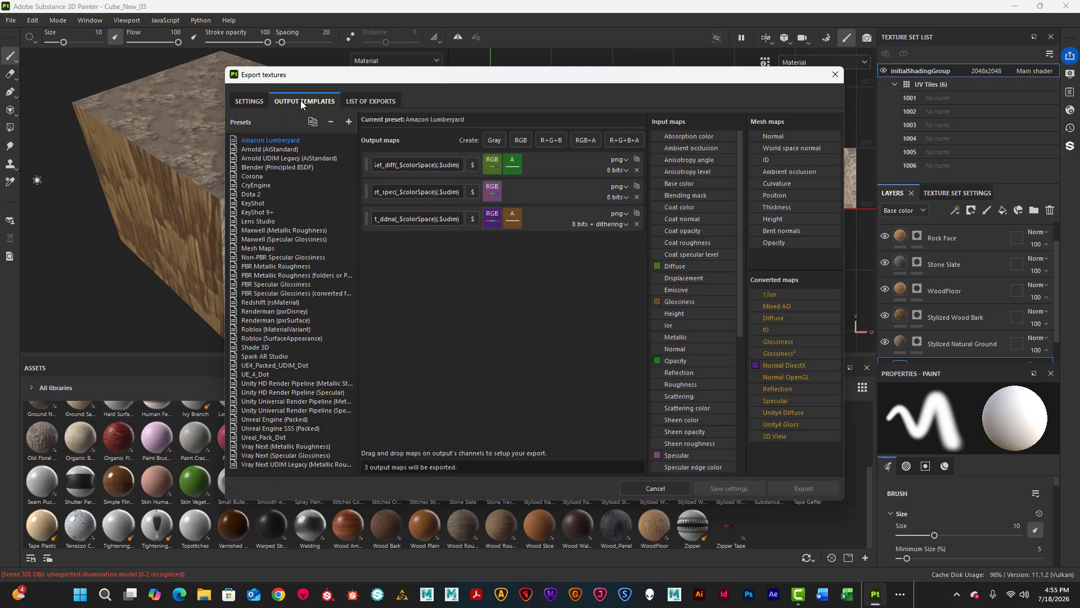
pyautogui.click(289, 419)
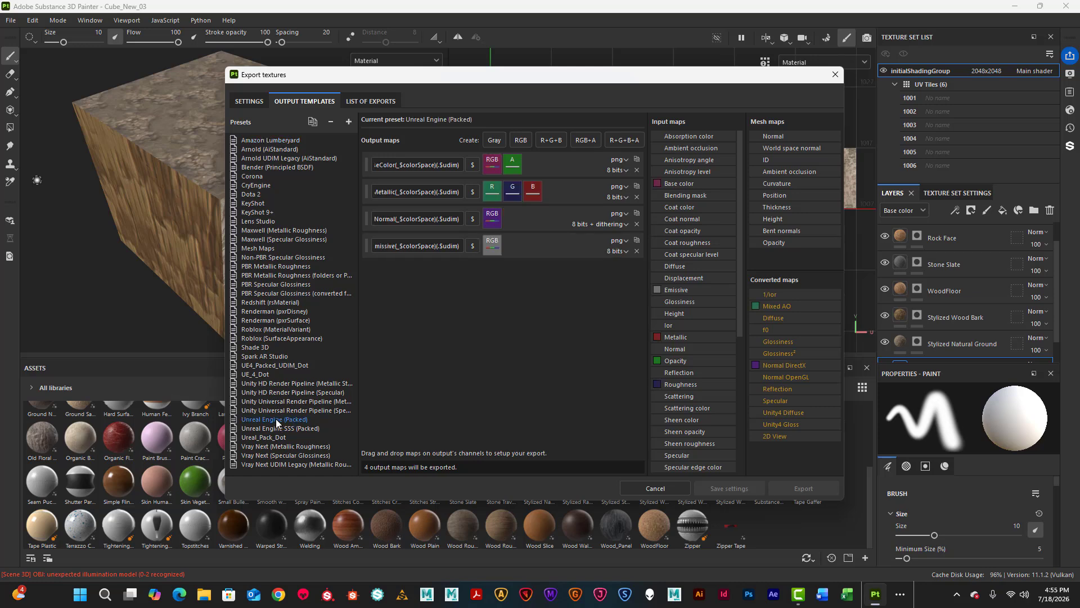
pyautogui.rightClick(276, 419)
pyautogui.click(292, 437)
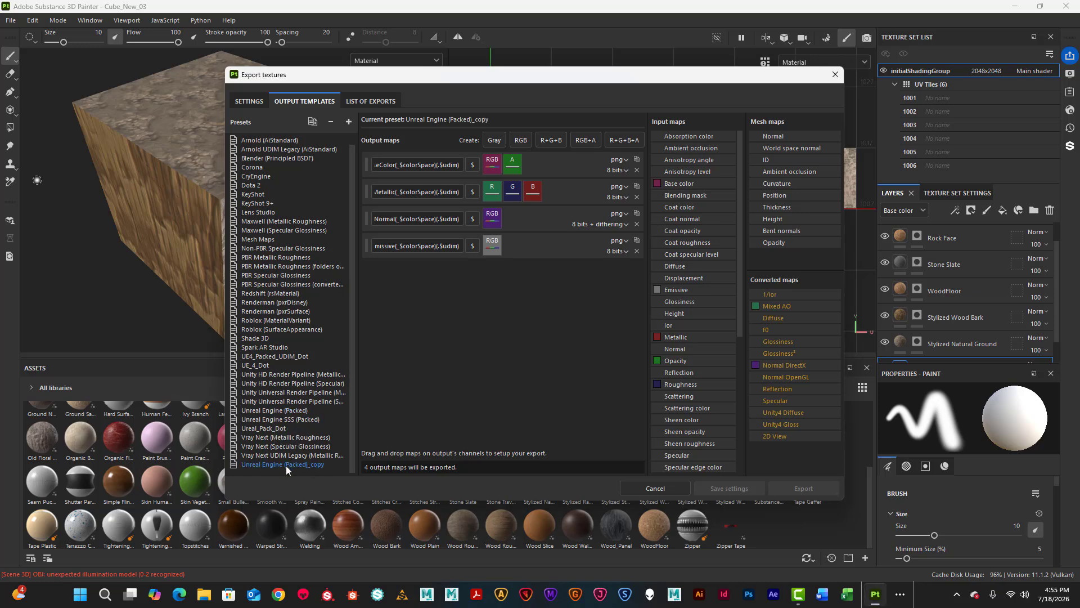
pyautogui.rightClick(269, 464)
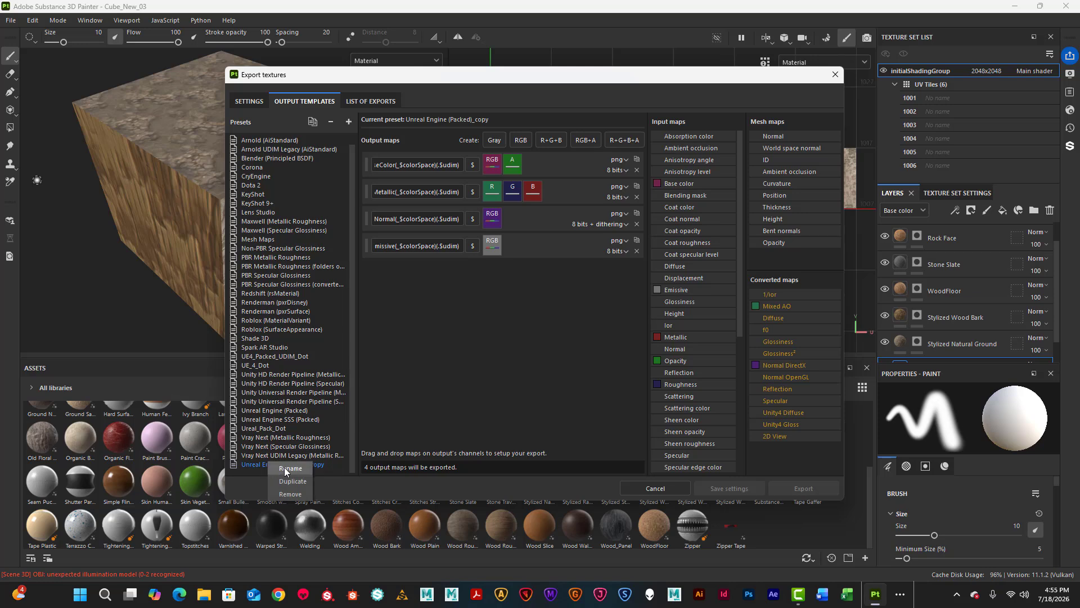
pyautogui.click(285, 467)
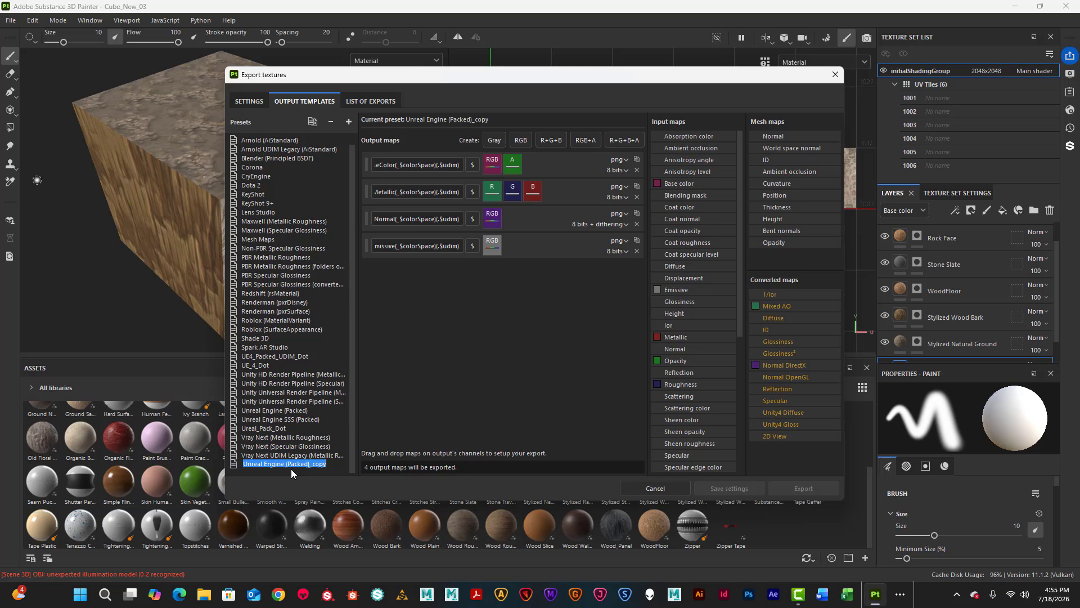
# Name the copied output template preset UE_Save_Dot.
pyautogui.write('UE')
pyautogui.hotkey('shift', 'Left')
pyautogui.hotkey('shift', 'Left')
pyautogui.hotkey('shift', 'Left')
pyautogui.write('Dot')
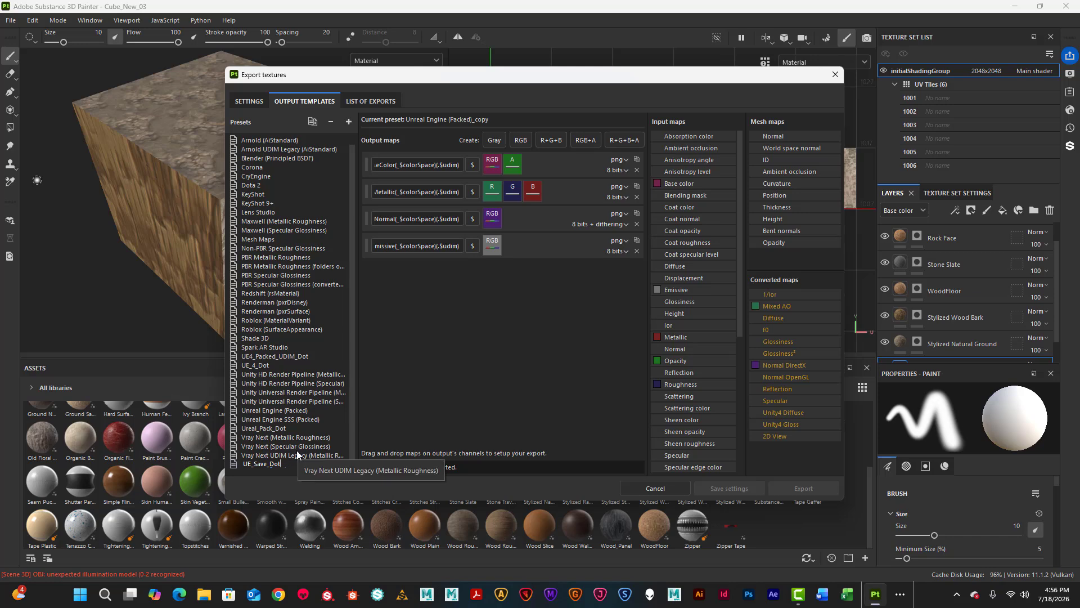
pyautogui.press('Return')
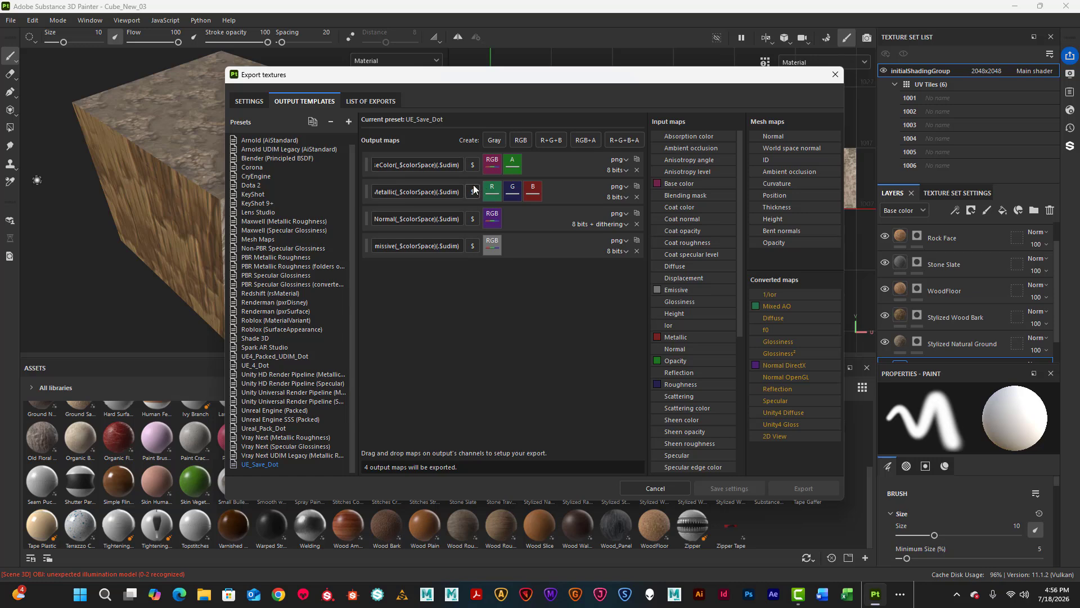
# Select parts of the BaseColor map name, then preview the 24 tga files to be exported.
pyautogui.moveTo(387, 170); pyautogui.dragTo(355, 165)
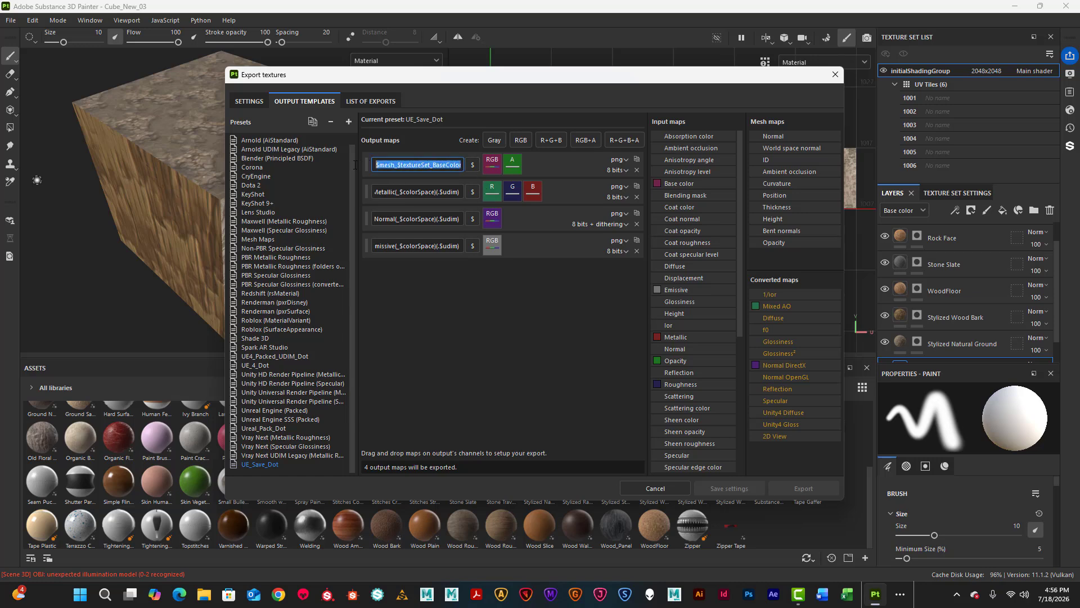
pyautogui.click(443, 165)
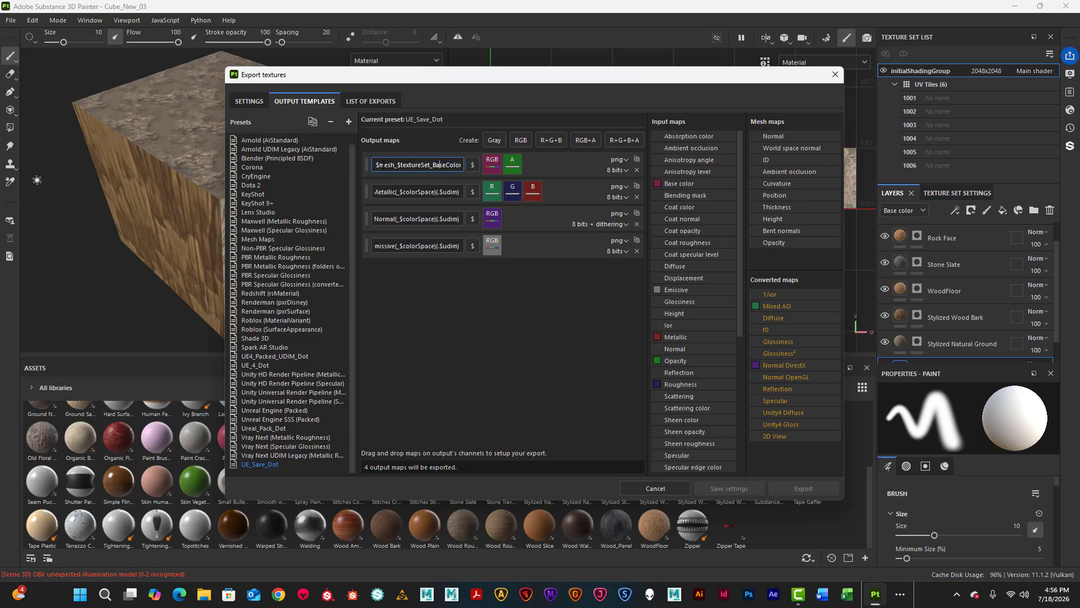
pyautogui.moveTo(374, 165); pyautogui.dragTo(466, 171)
pyautogui.click(380, 101)
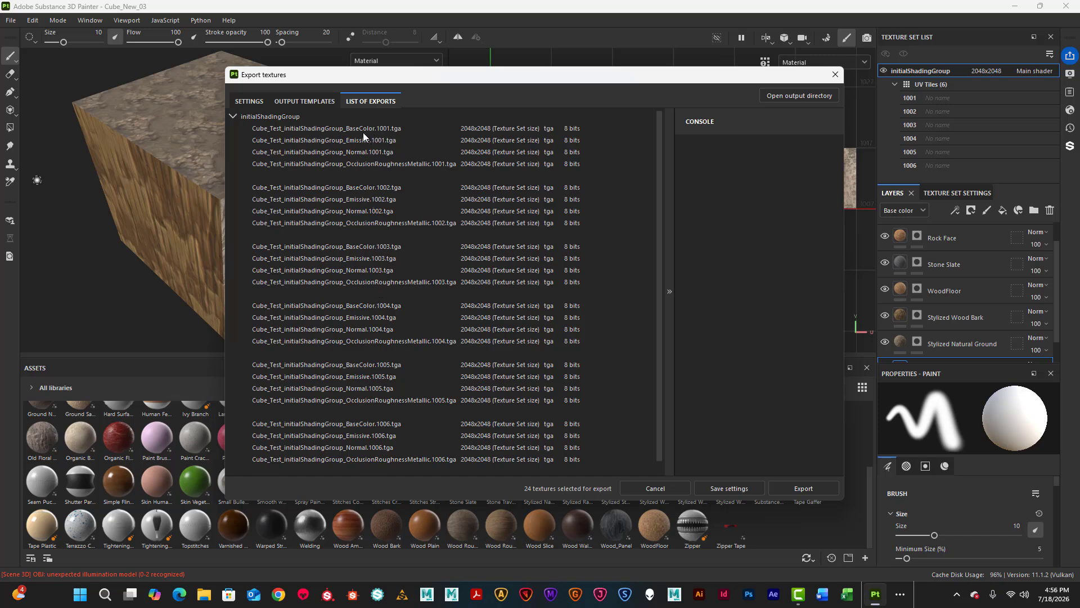
# Return to the UE_Save_Dot template and select the colour-space part of the BaseColor map name.
pyautogui.click(305, 101)
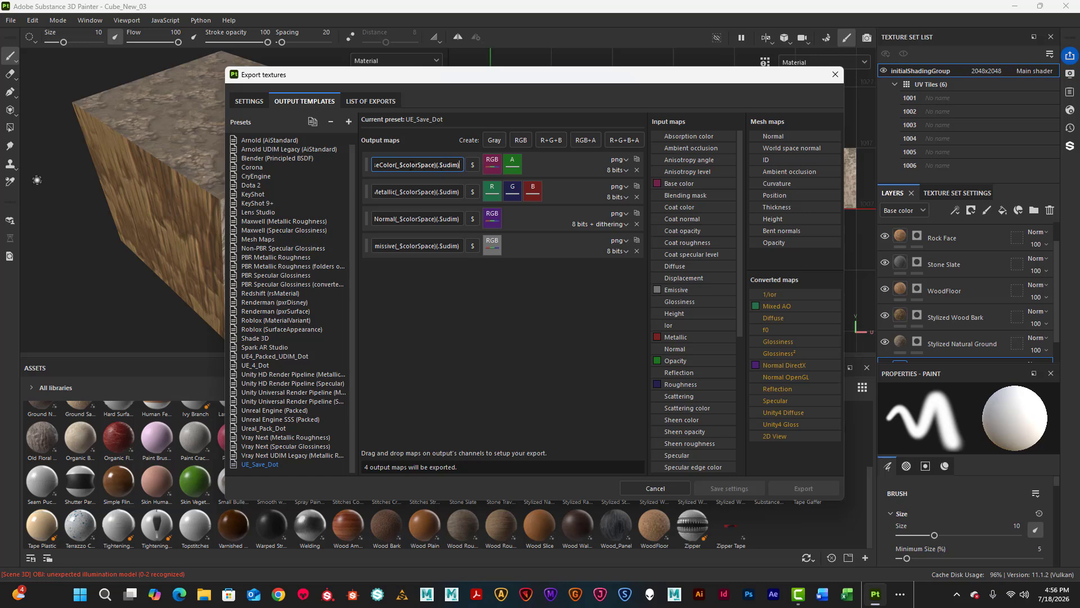
pyautogui.moveTo(396, 165); pyautogui.dragTo(438, 165)
pyautogui.click(438, 164)
# Remove (_$colorSpace) from the BaseColor map name so it ends .$UDIM, then preview the export list.
pyautogui.moveTo(395, 165); pyautogui.dragTo(438, 168)
pyautogui.press('BackSpace')
pyautogui.moveTo(443, 164); pyautogui.dragTo(458, 165)
pyautogui.write('U')
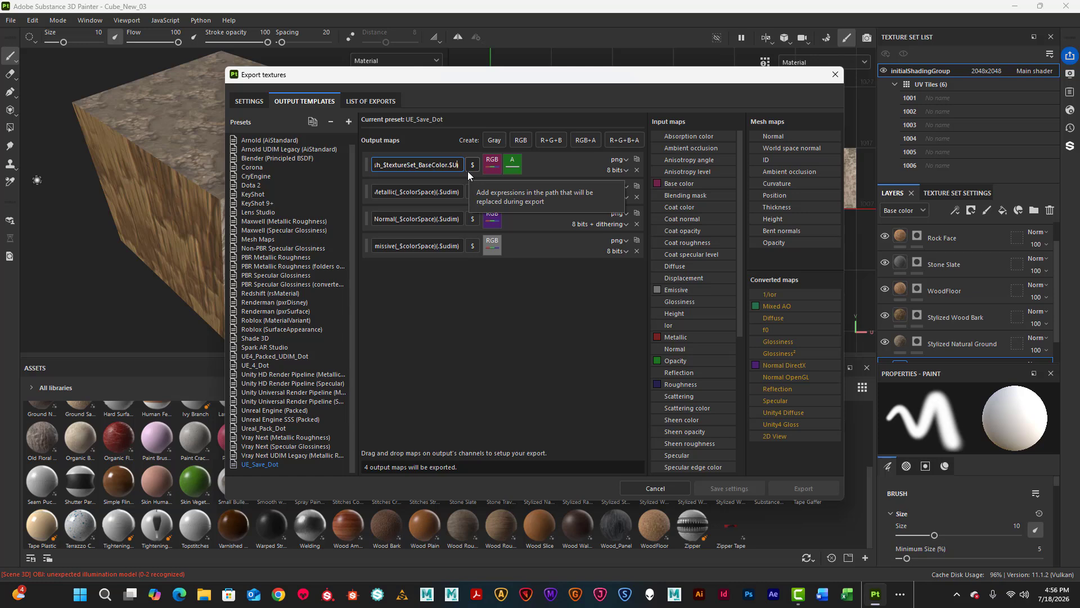
pyautogui.write('DIM)')
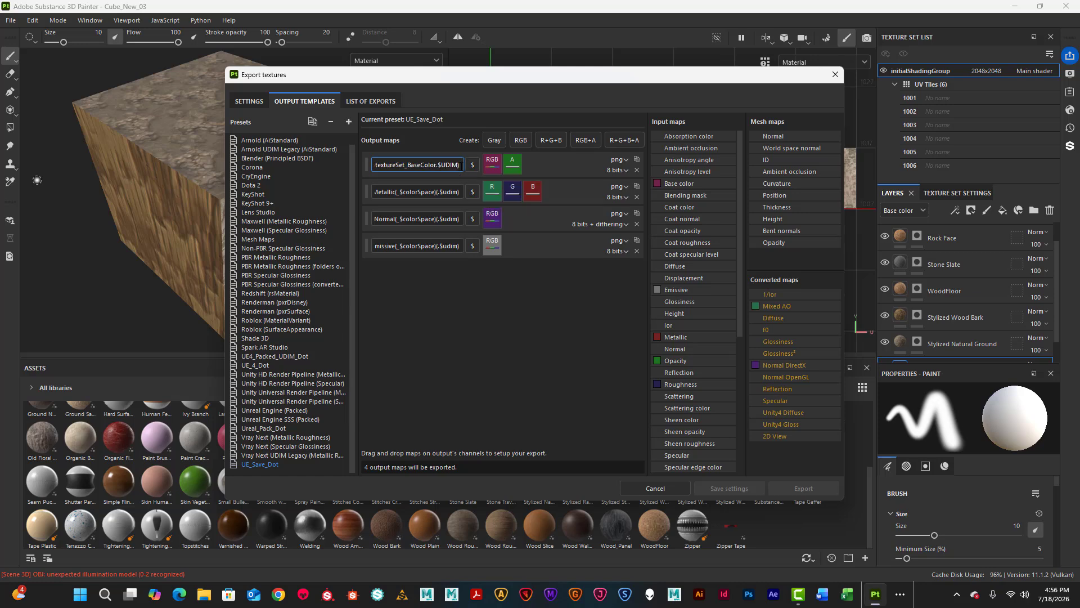
pyautogui.press('BackSpace')
pyautogui.click(370, 100)
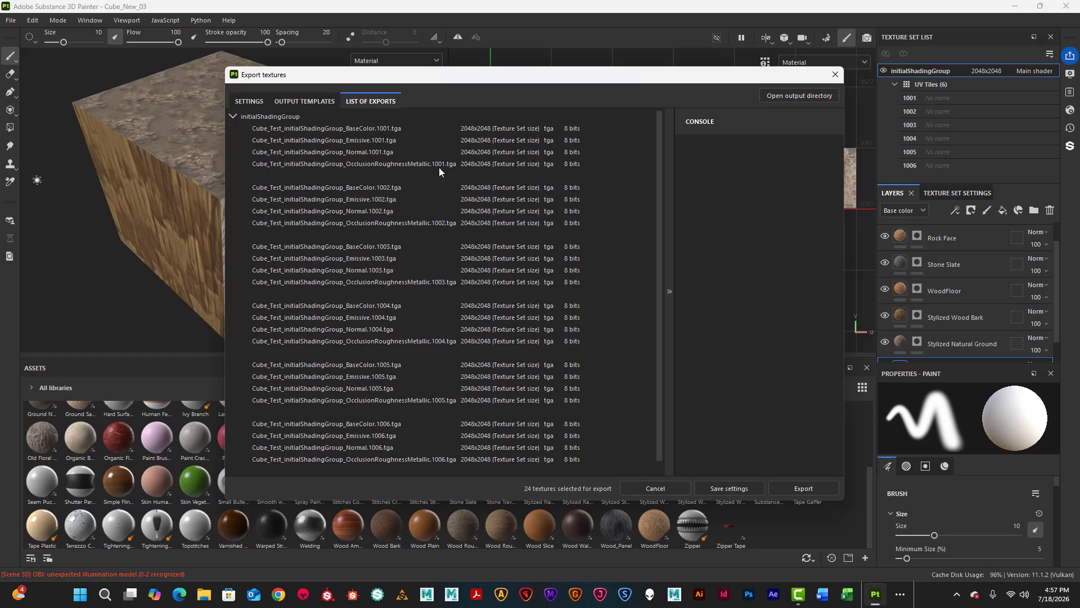
# Strip the colour-space expression from the OcclusionRoughnessMetallic map name and end it with .$UDIM.
pyautogui.click(310, 101)
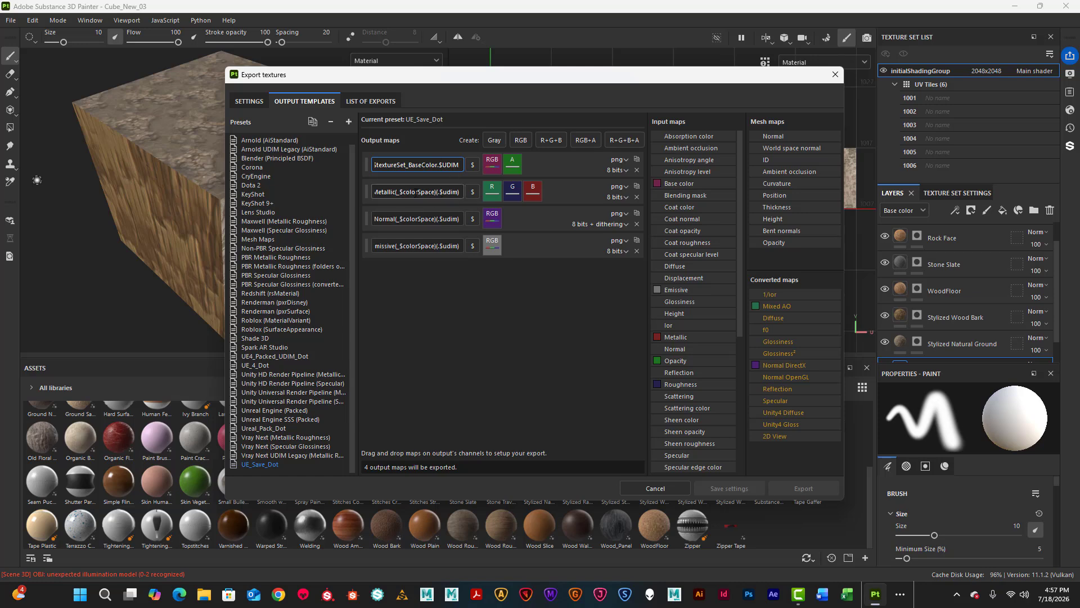
pyautogui.moveTo(395, 192); pyautogui.dragTo(439, 192)
pyautogui.write('OcclusionRoughnessMetallic')
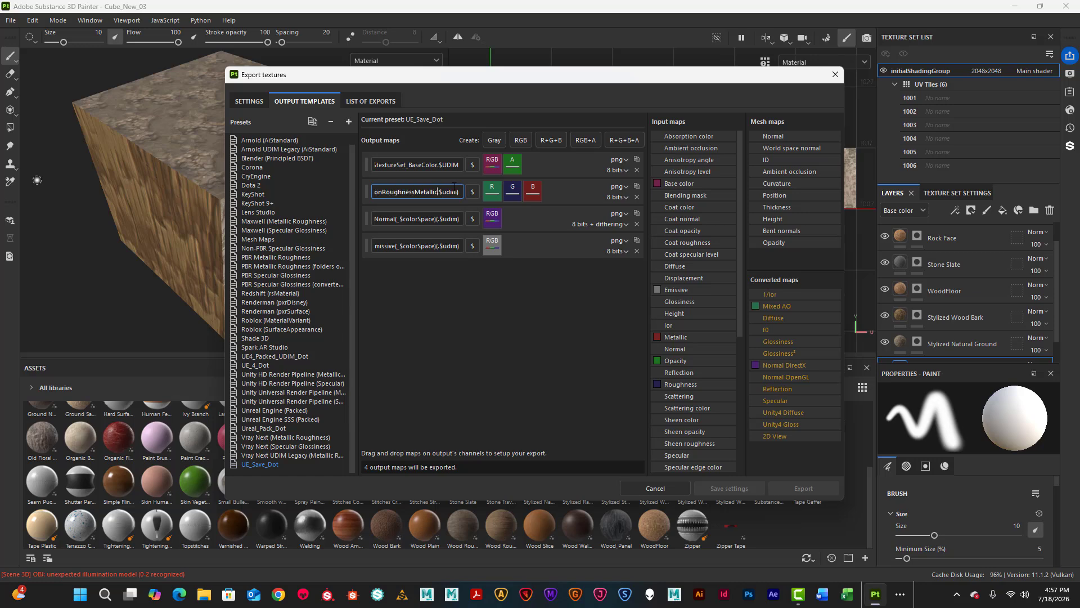
pyautogui.press('BackSpace')
pyautogui.moveTo(442, 192); pyautogui.dragTo(460, 192)
pyautogui.write('UDIM')
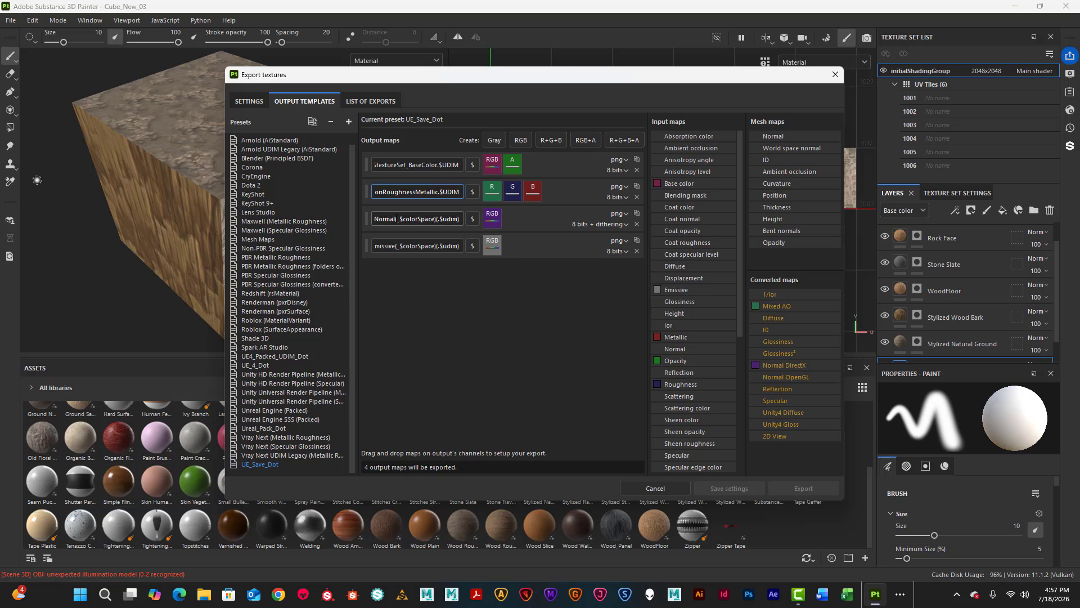
pyautogui.moveTo(395, 219); pyautogui.dragTo(440, 219)
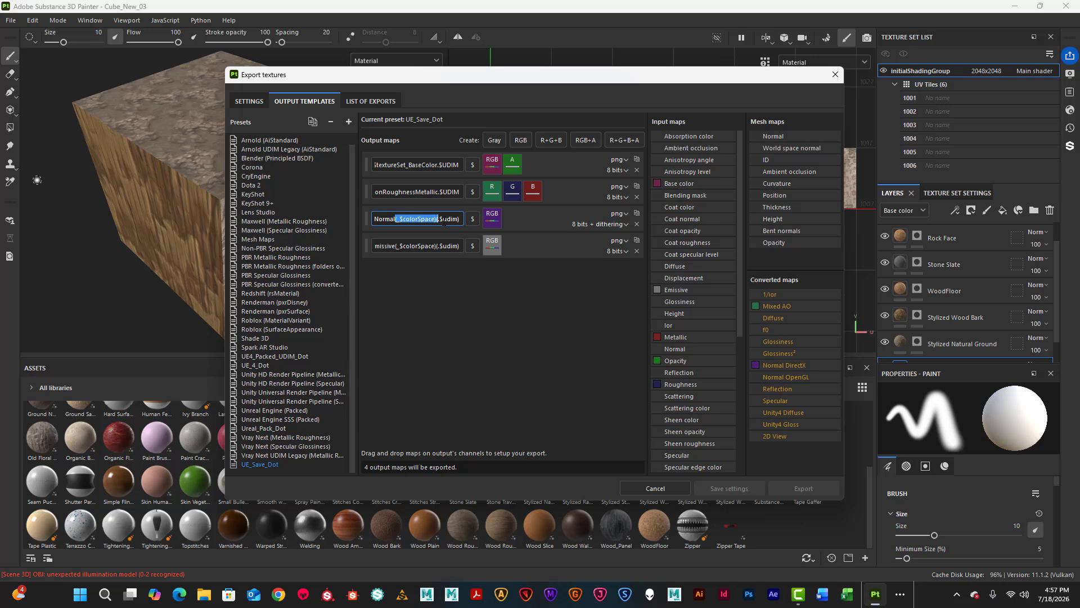
# Remove the colour-space expression from the Normal map name and end it with .$UDIM.
pyautogui.press('BackSpace')
pyautogui.press('BackSpace')
pyautogui.moveTo(442, 219); pyautogui.dragTo(461, 221)
pyautogui.write('U')
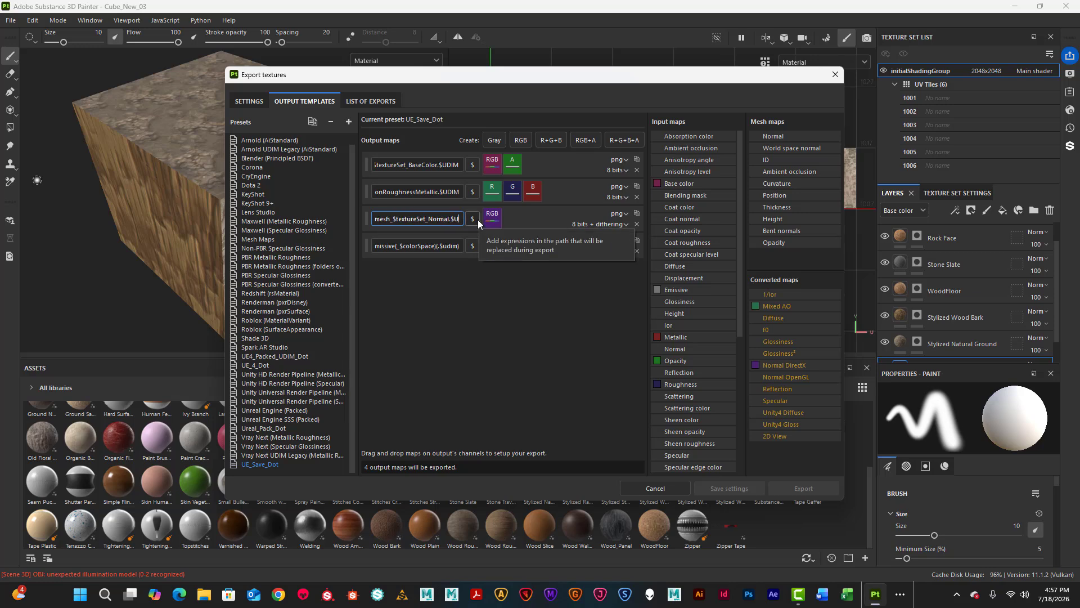
pyautogui.write('DIM')
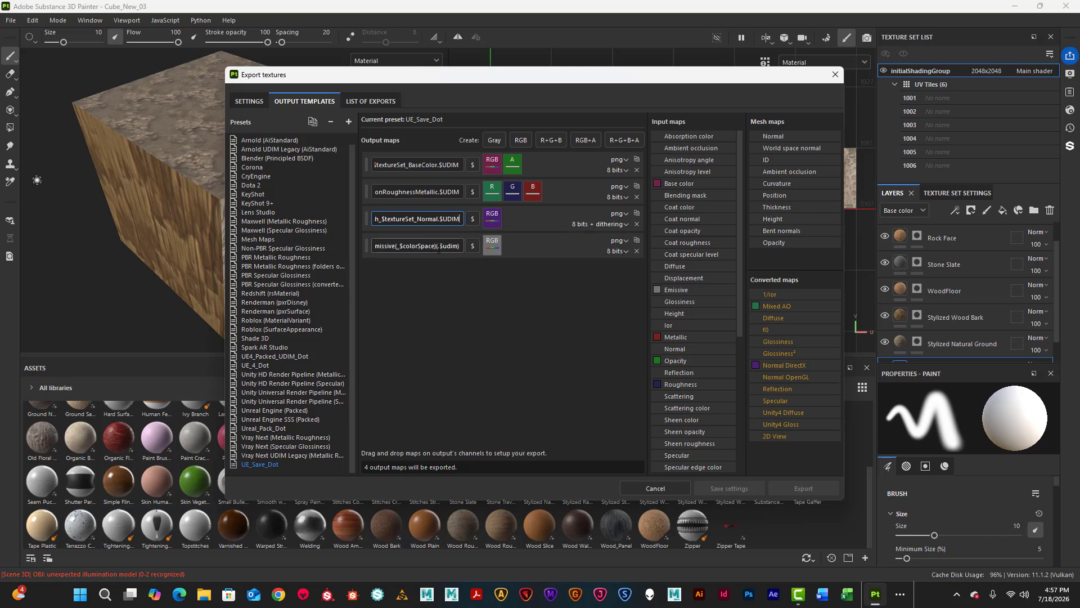
# Remove the colour-space expression from the Emissive map name and end it with .$UDIM.
pyautogui.moveTo(396, 246); pyautogui.dragTo(439, 246)
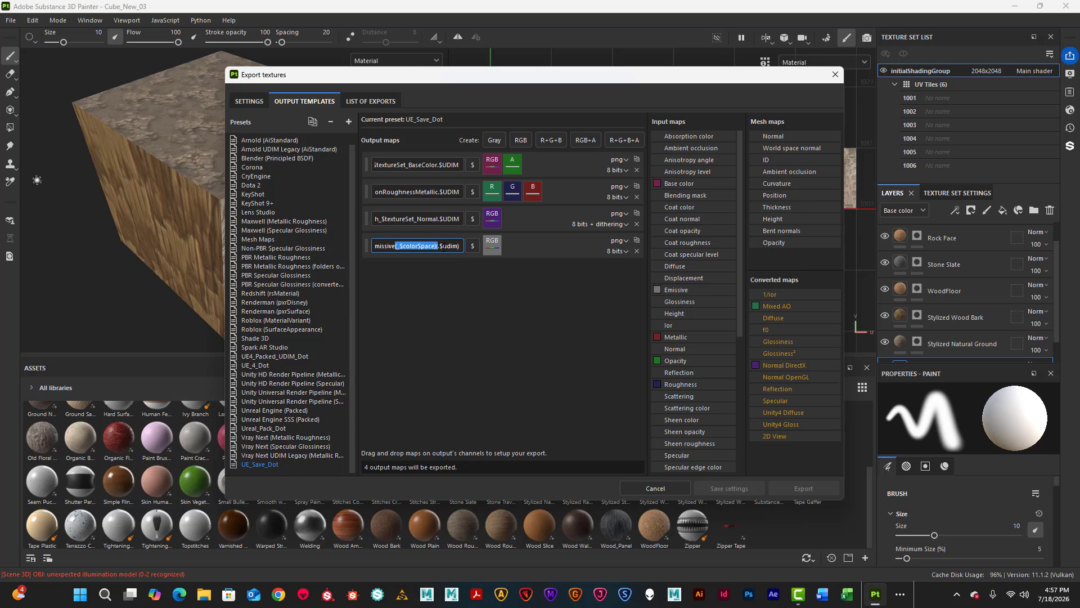
pyautogui.write('.')
pyautogui.moveTo(442, 246); pyautogui.dragTo(459, 246)
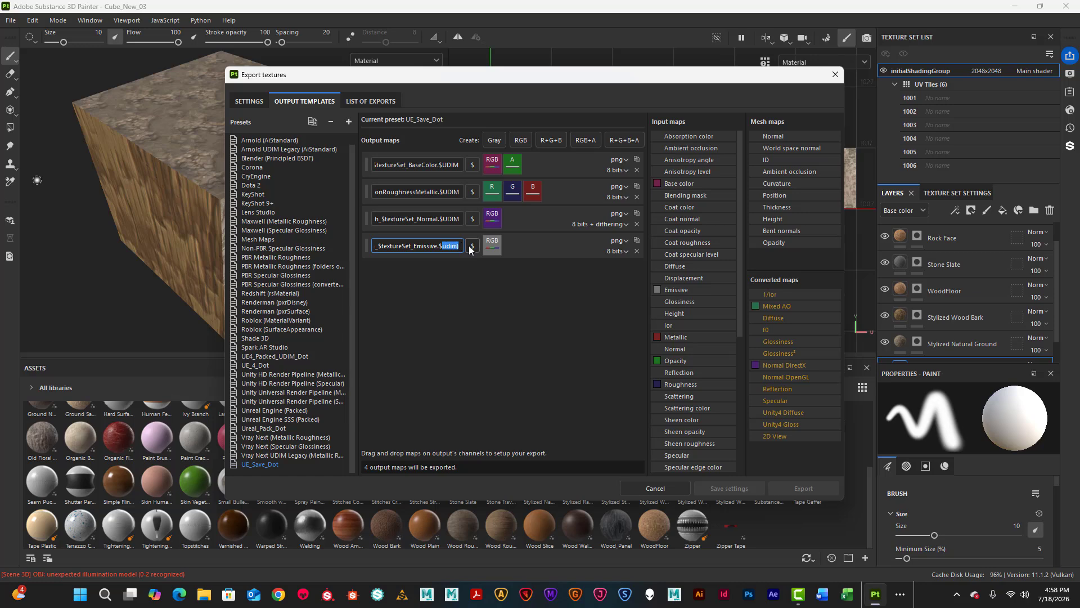
pyautogui.write('UDIM')
pyautogui.click(369, 101)
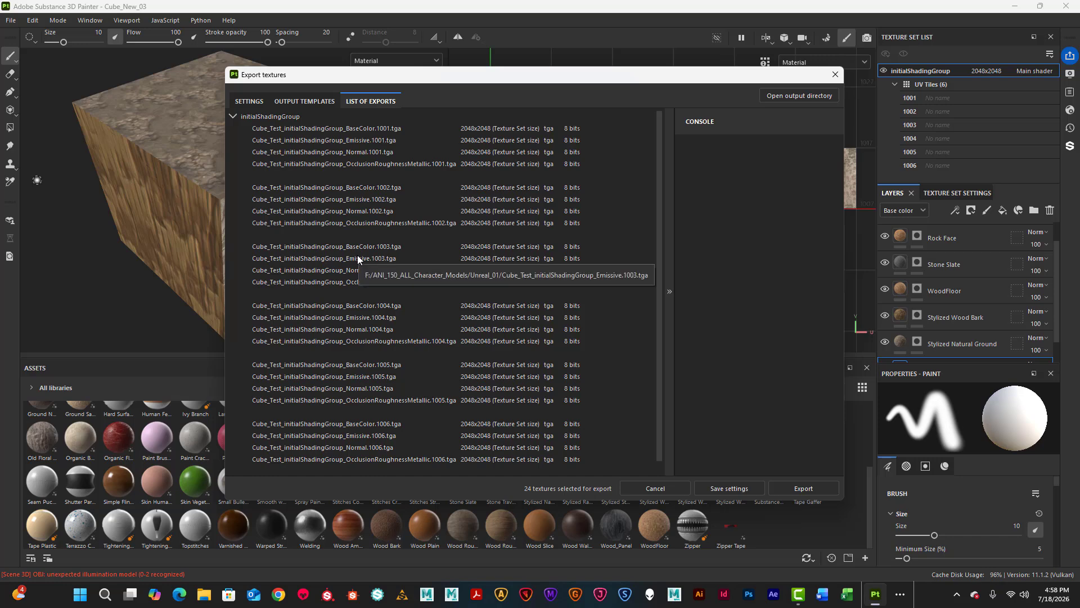
pyautogui.scroll(-1, 380, 329)
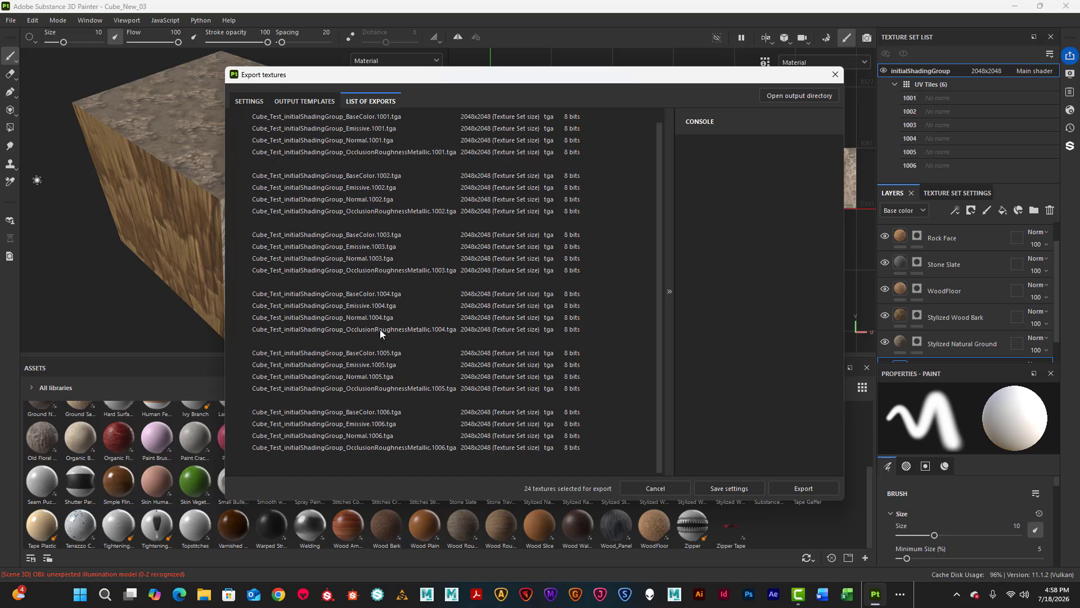
pyautogui.scroll(1, 387, 352)
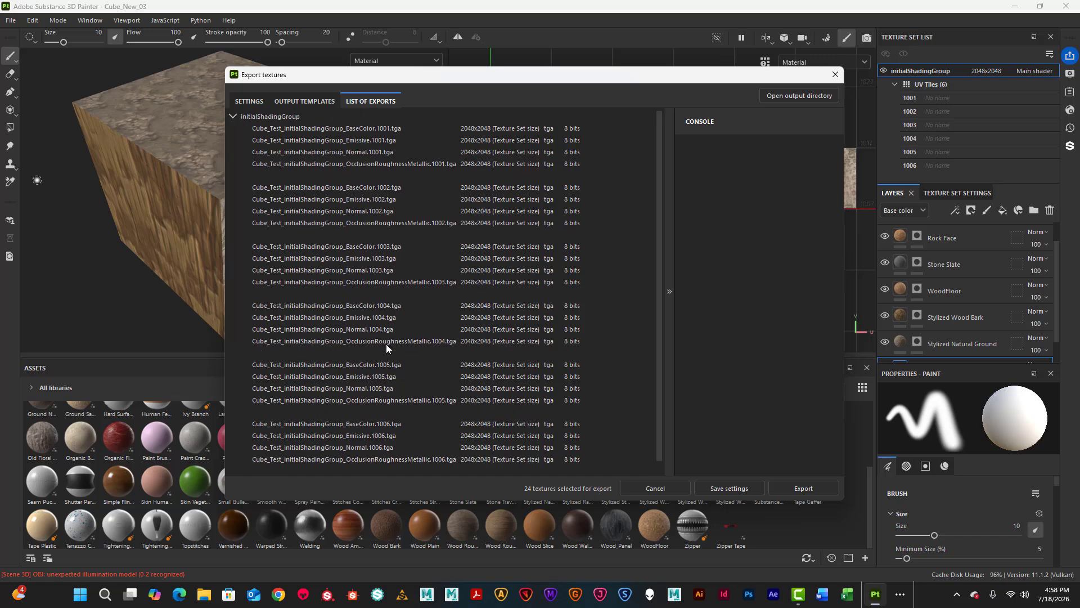
pyautogui.click(307, 102)
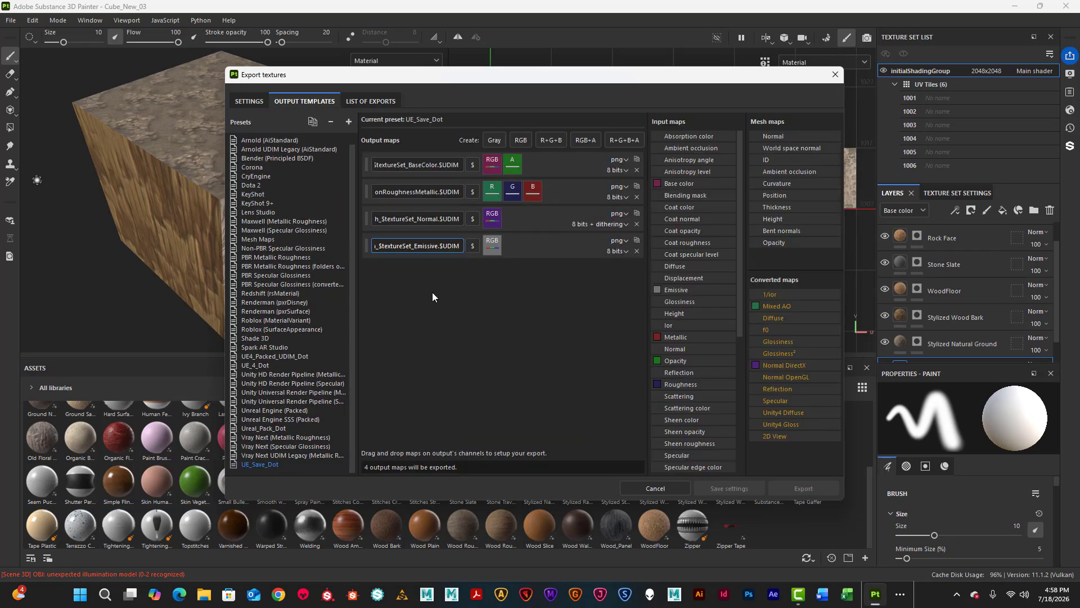
# Select the UE_Save_Dot output template and check that the export list shows 24 tga files for tiles 1001–1006.
pyautogui.click(366, 99)
pyautogui.click(307, 101)
pyautogui.click(252, 103)
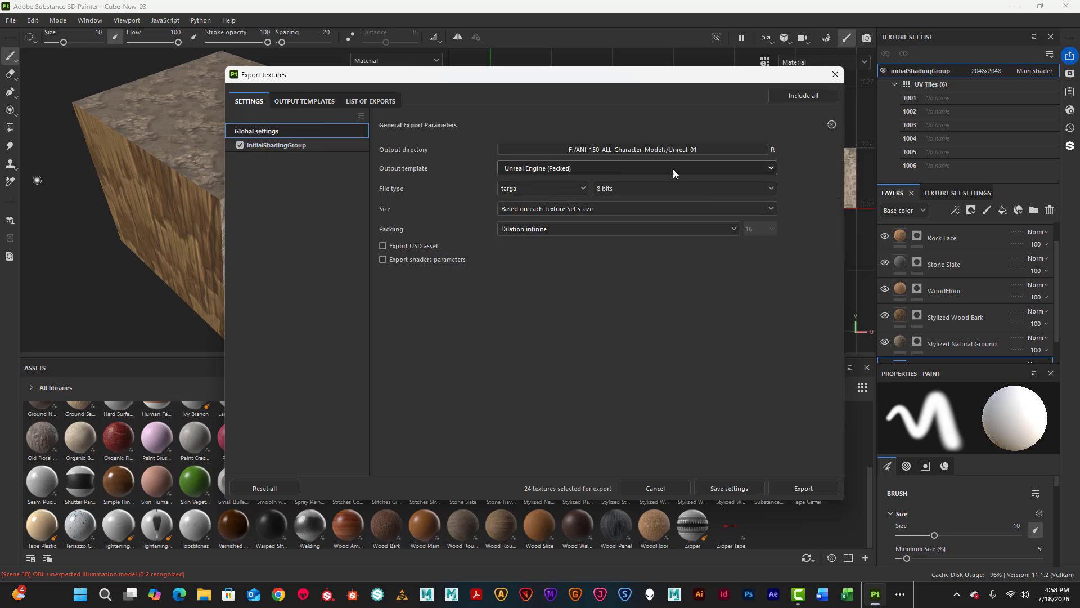
pyautogui.click(770, 169)
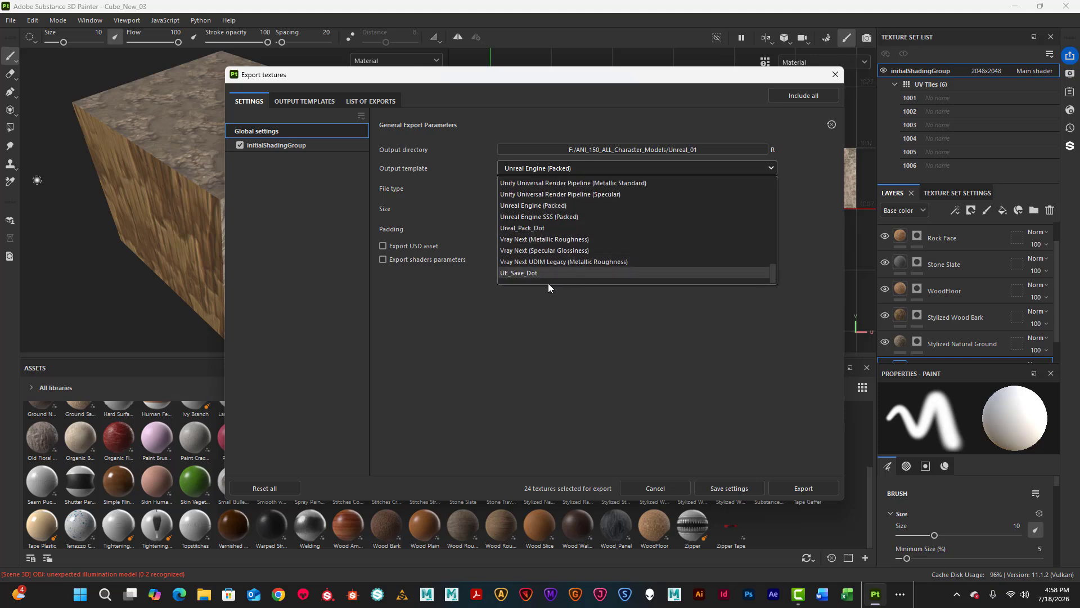
pyautogui.click(518, 273)
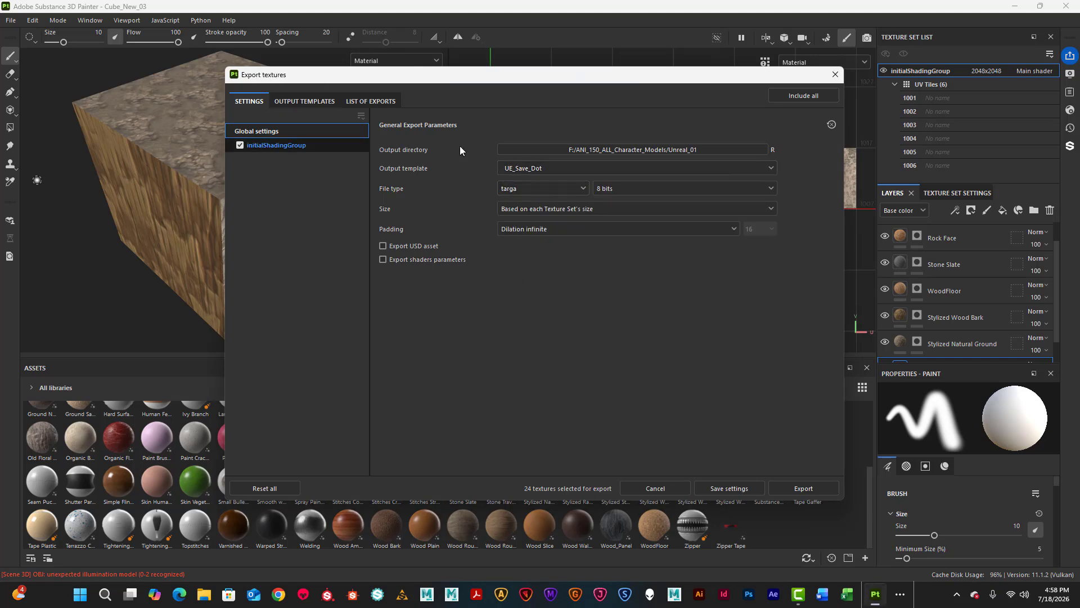
pyautogui.click(315, 100)
pyautogui.click(360, 100)
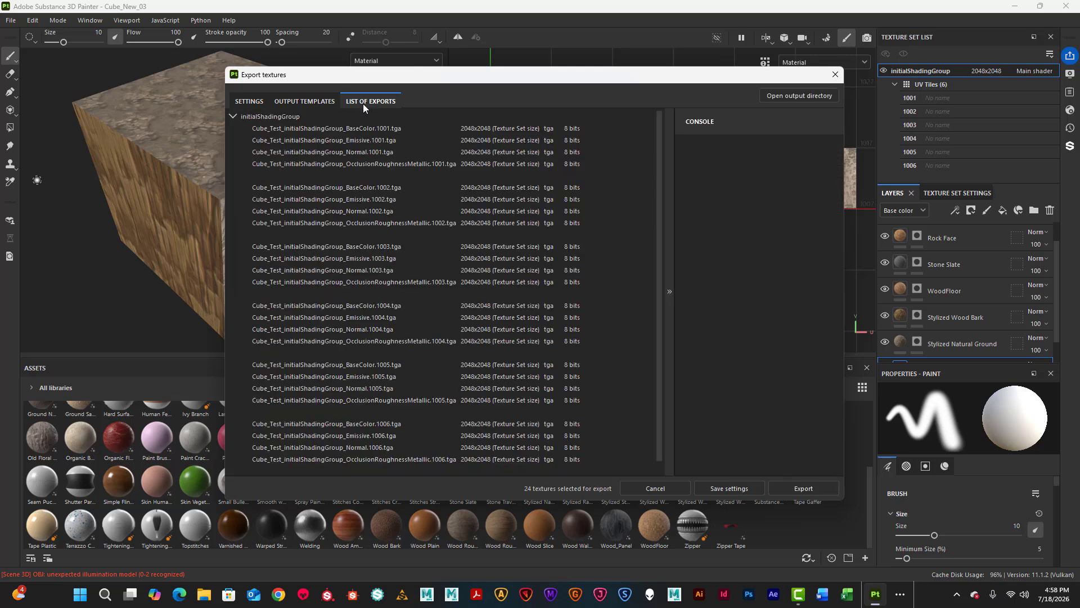
pyautogui.click(256, 101)
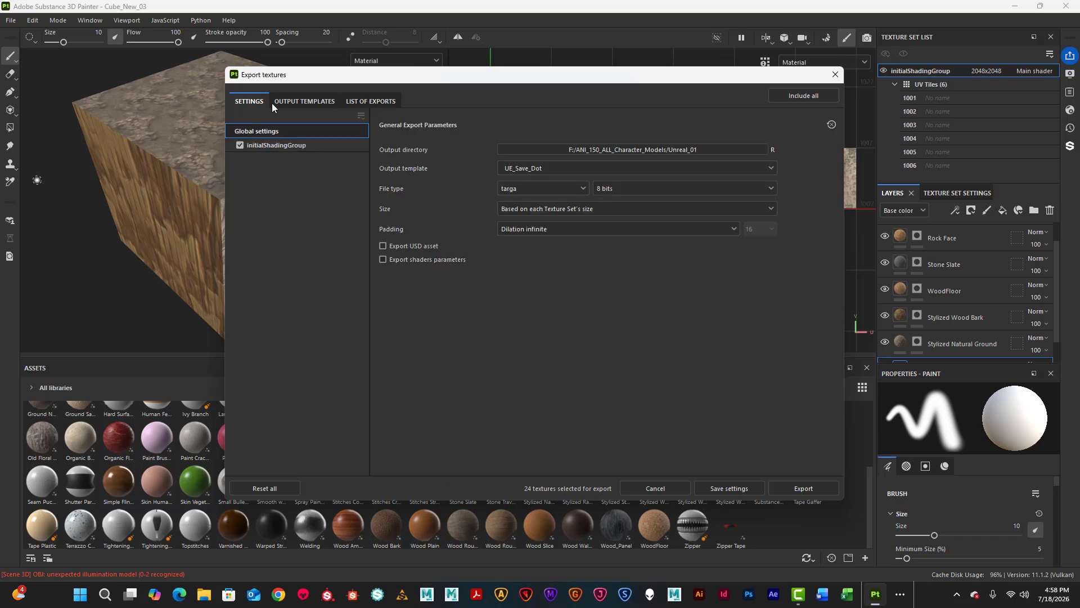
pyautogui.click(286, 103)
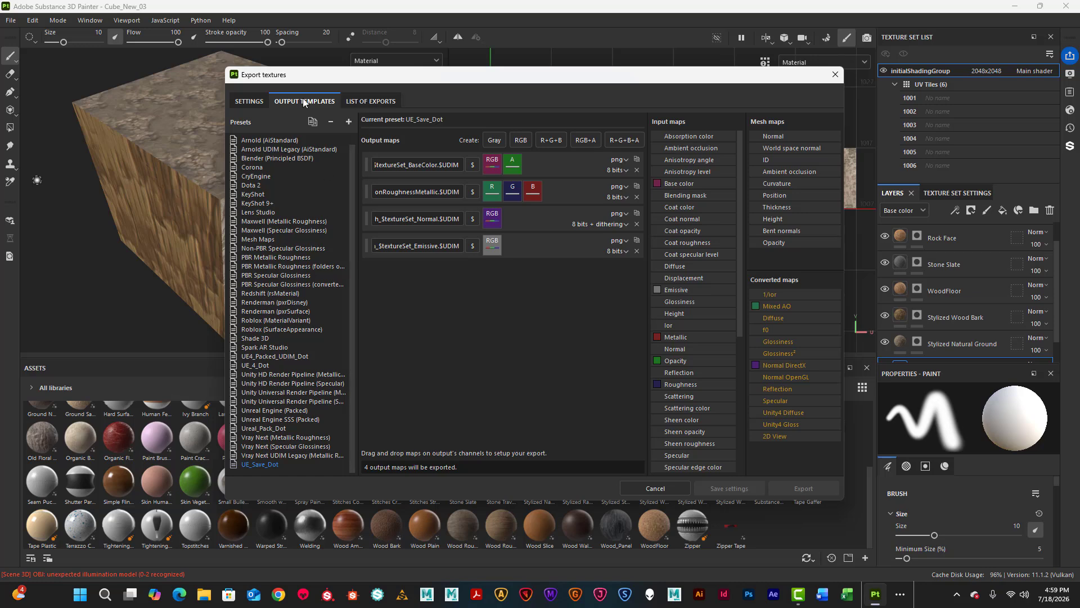
pyautogui.click(246, 102)
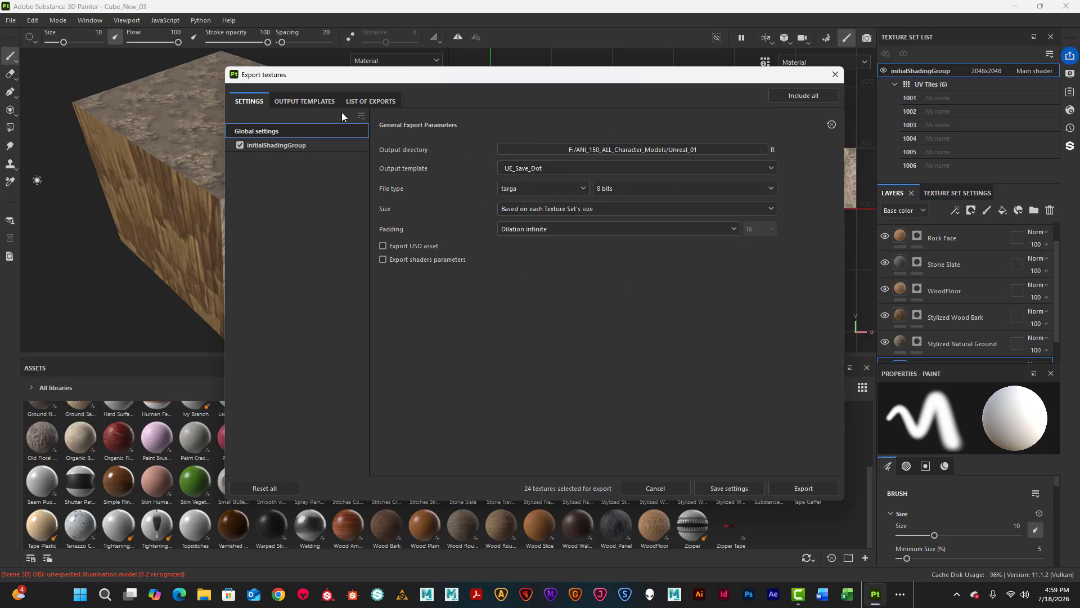
pyautogui.click(374, 99)
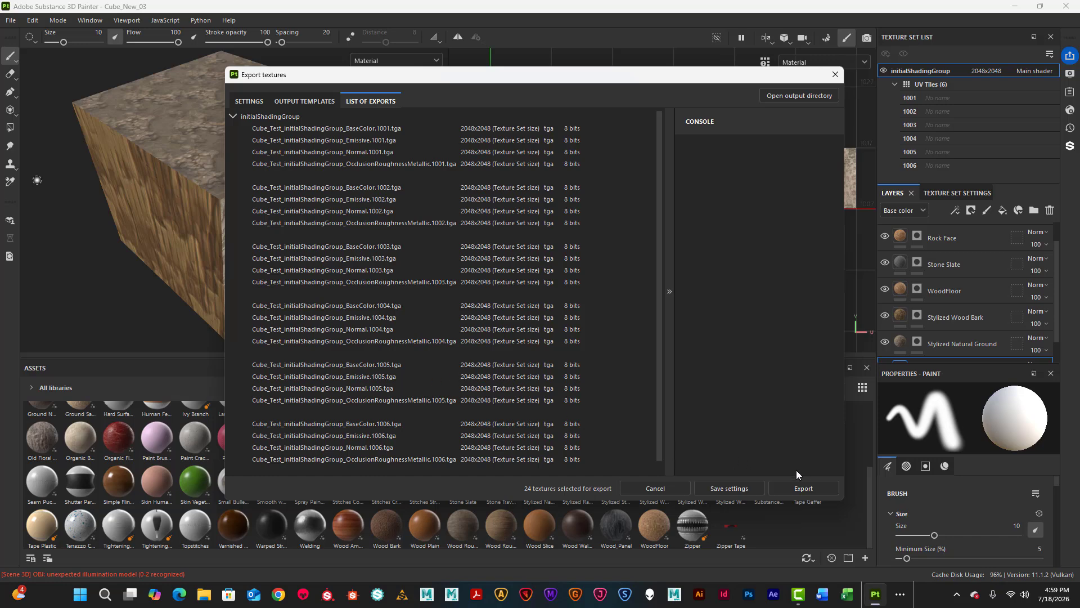
# Export all 24 textures to the Unreal_01 folder.
pyautogui.click(801, 488)
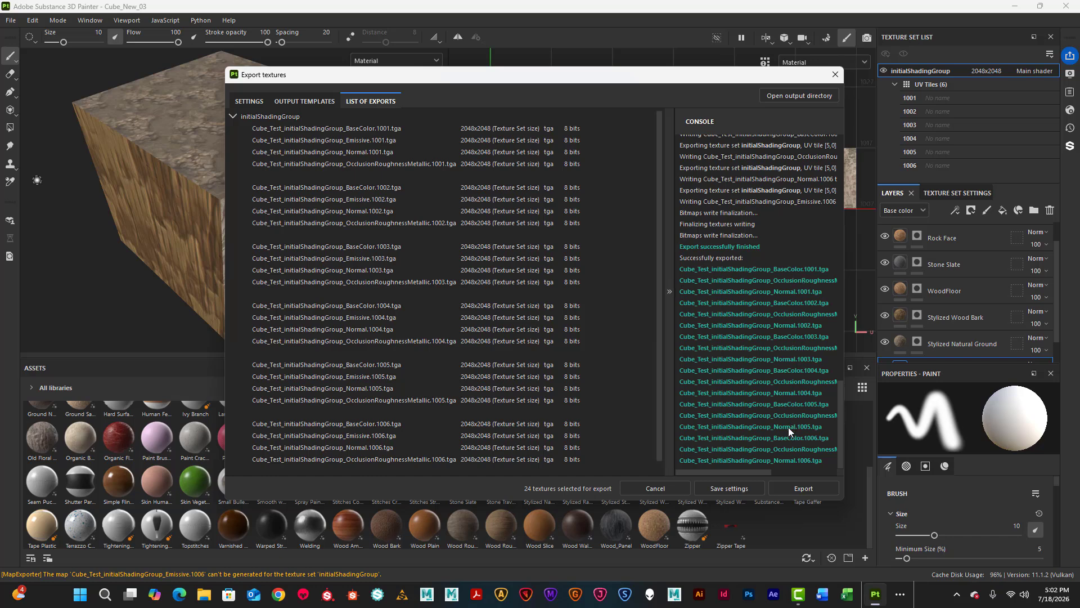
# Close the Export textures window to return to the textured cube.
pyautogui.click(835, 77)
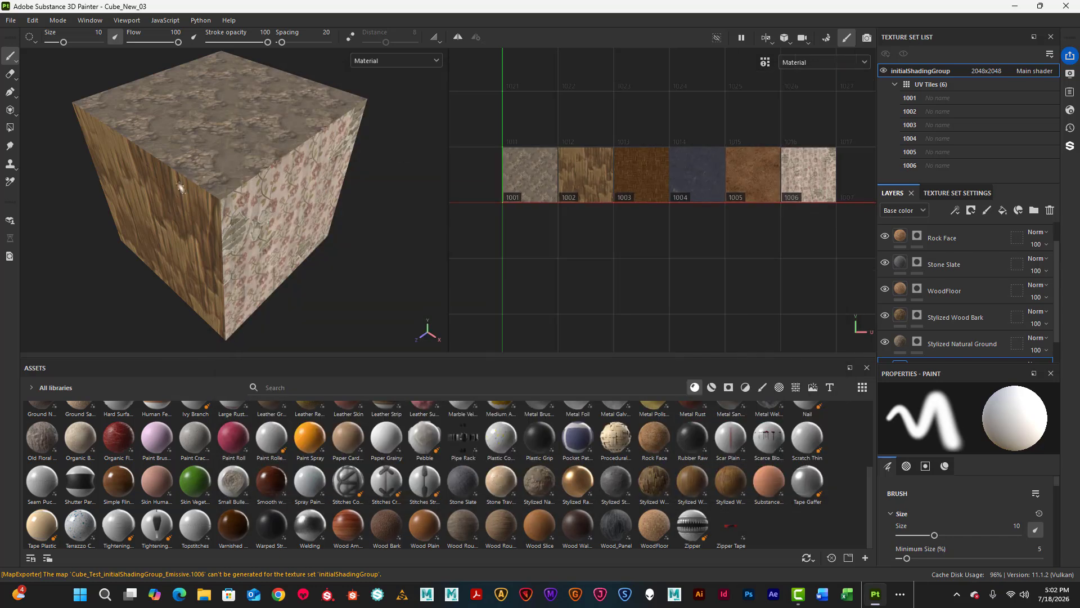